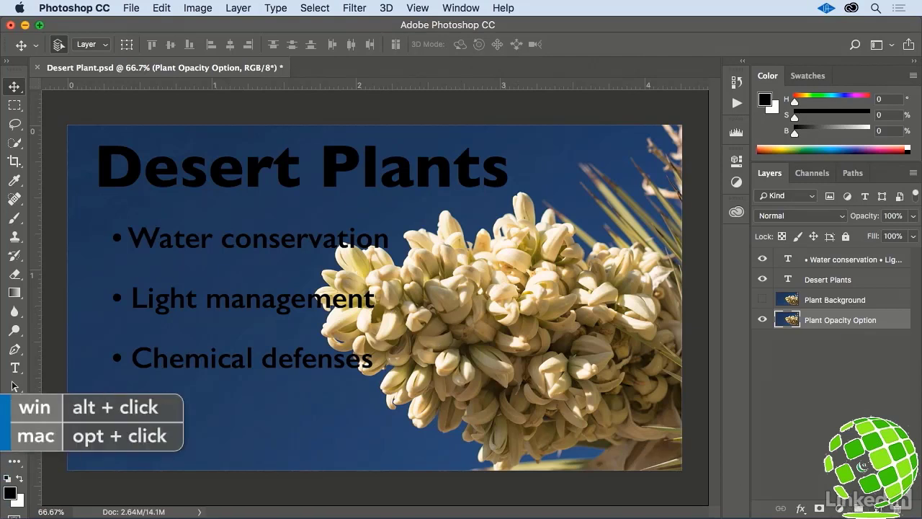
Create a new layer named White directly above the Plant Opacity Option layer
{"action": "left_click", "coordinate": [878, 509], "text": "alt"}
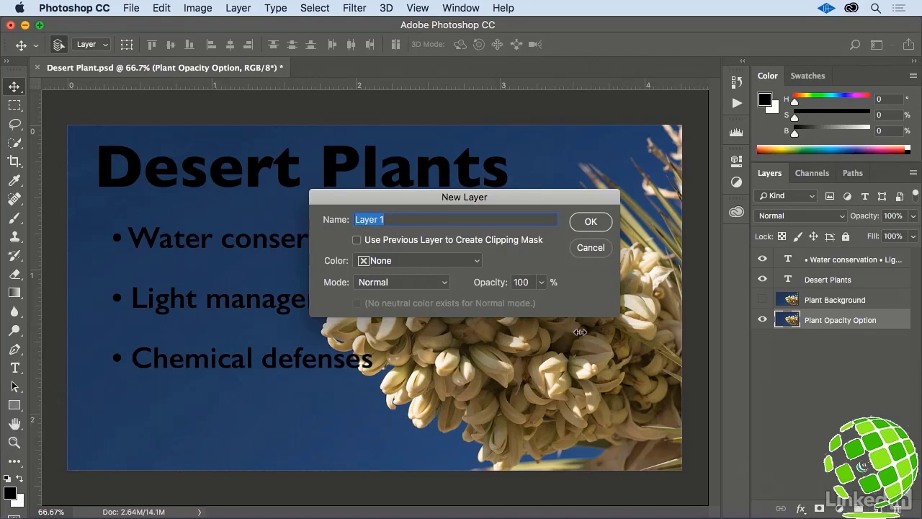
{"action": "type", "text": "White"}
{"action": "left_click", "coordinate": [585, 222]}
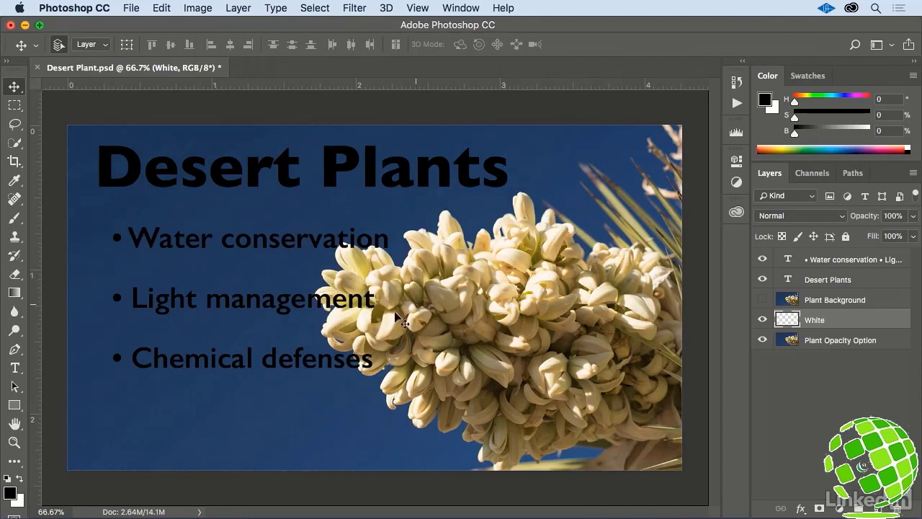
Reset to the default foreground and background colors and fill the White layer with Background Color at 100% opacity
{"action": "key", "text": "d"}
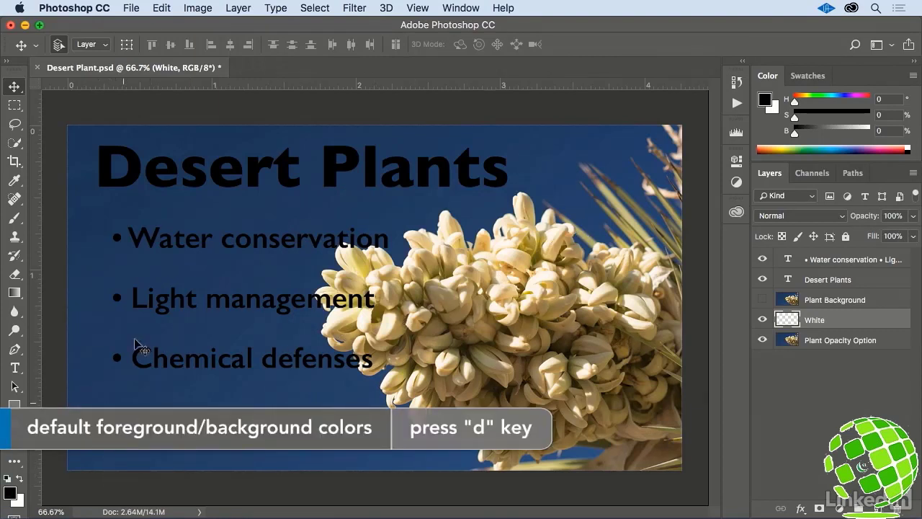
{"action": "left_click", "coordinate": [159, 9]}
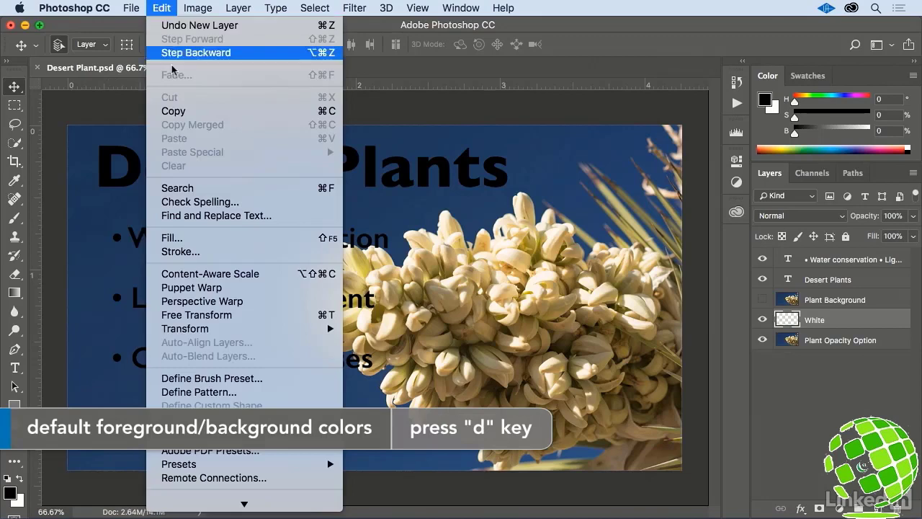
{"action": "left_click", "coordinate": [238, 241]}
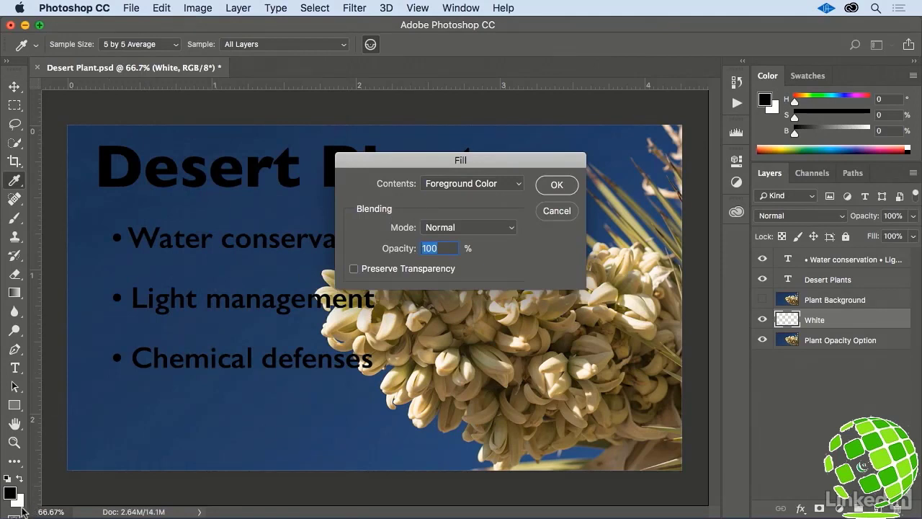
{"action": "left_click", "coordinate": [520, 185]}
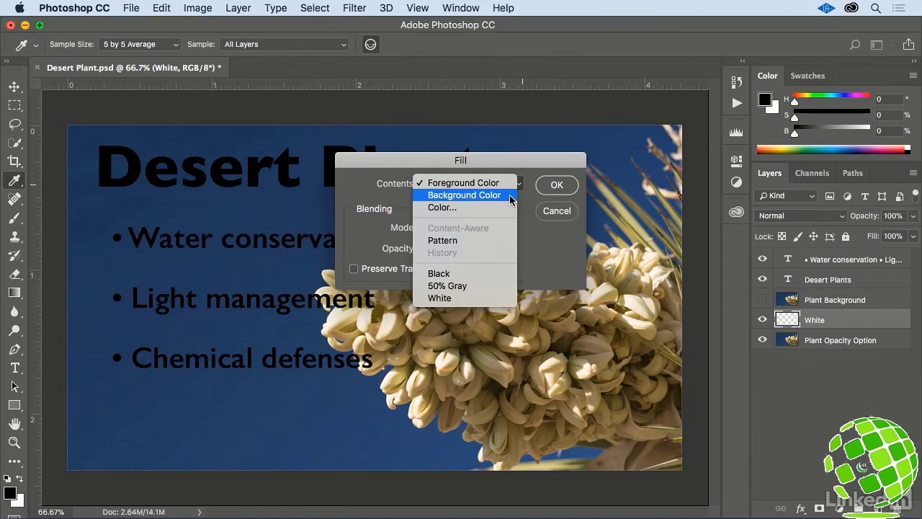
{"action": "left_click", "coordinate": [510, 196]}
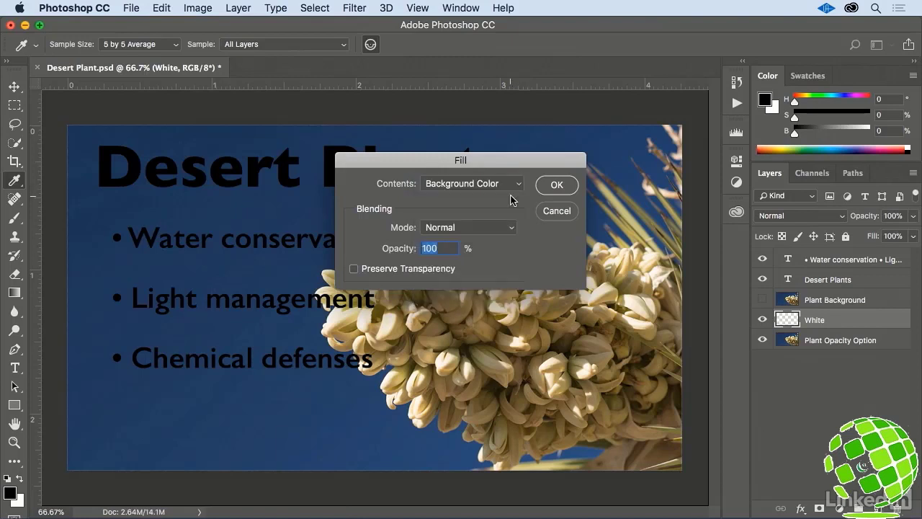
{"action": "left_click", "coordinate": [559, 186]}
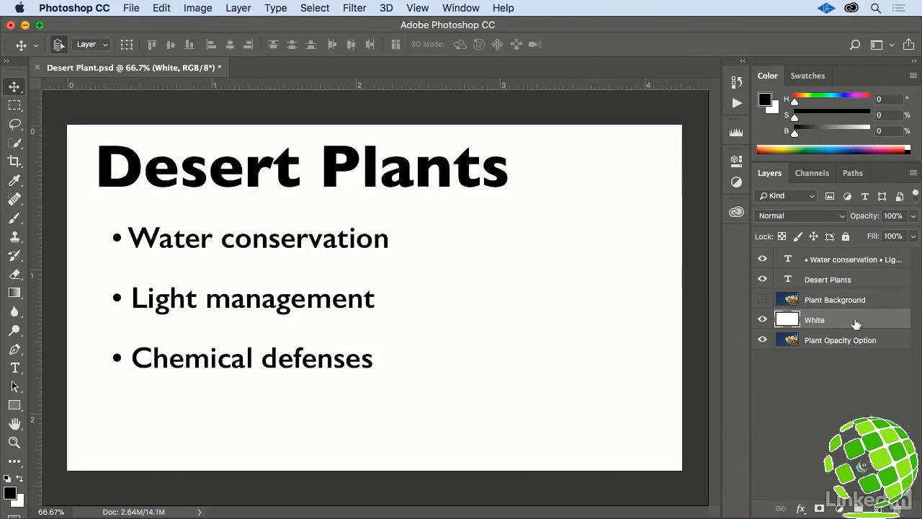
Move the White layer beneath the Plant Opacity Option layer and set the Plant Opacity Option layer's opacity to 60%
{"action": "left_click_drag", "start_coordinate": [855, 323], "coordinate": [843, 354]}
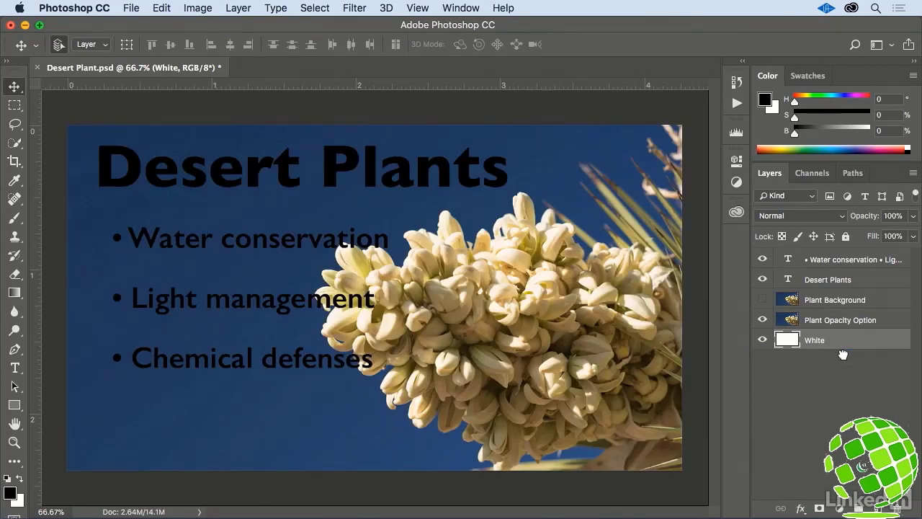
{"action": "left_click", "coordinate": [879, 324]}
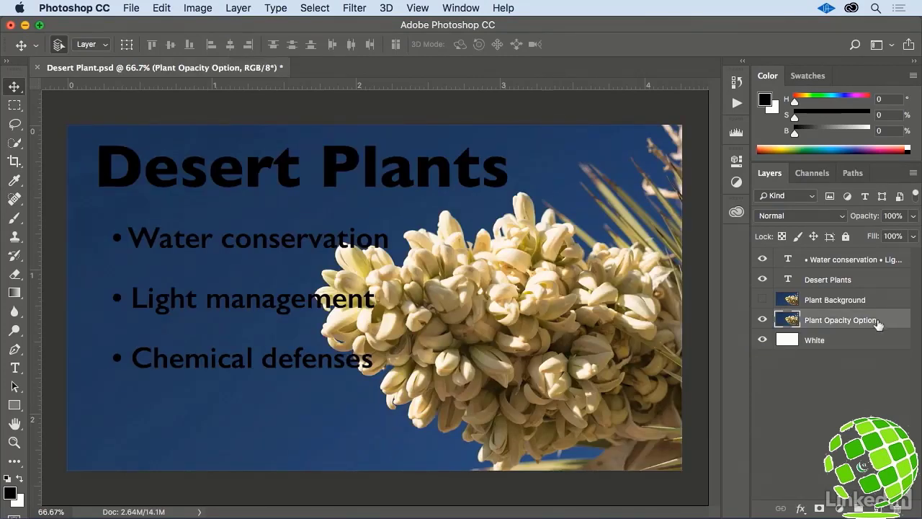
{"action": "left_click", "coordinate": [913, 216]}
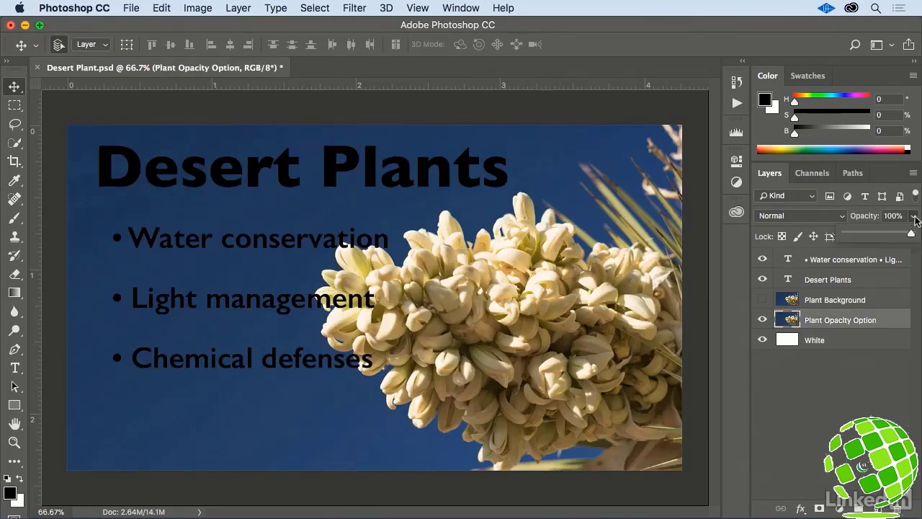
{"action": "left_click_drag", "start_coordinate": [911, 235], "coordinate": [884, 234]}
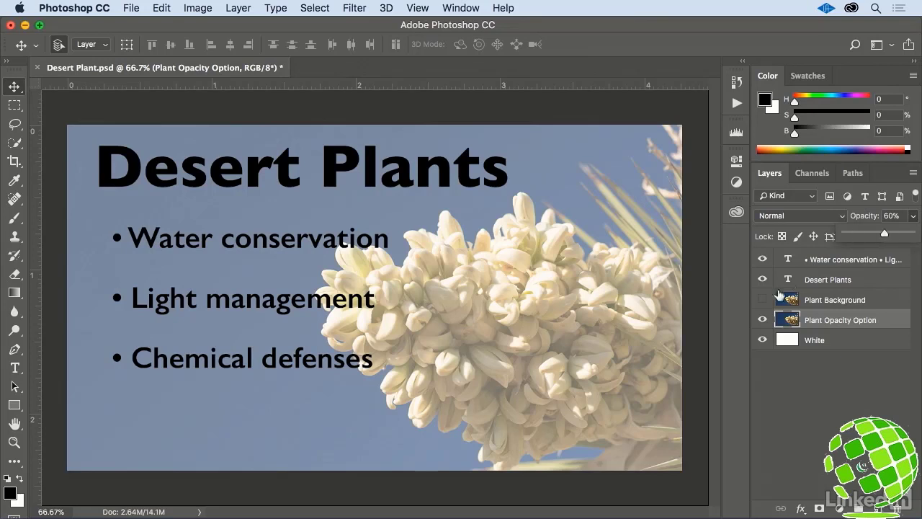
Show the Plant Background layer and hide the Plant Opacity Option layer
{"action": "left_click", "coordinate": [763, 300]}
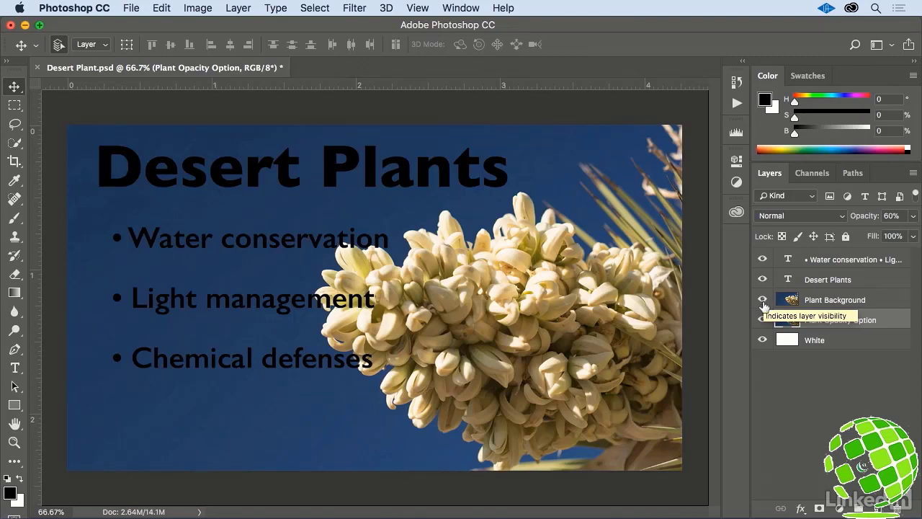
{"action": "left_click", "coordinate": [762, 321]}
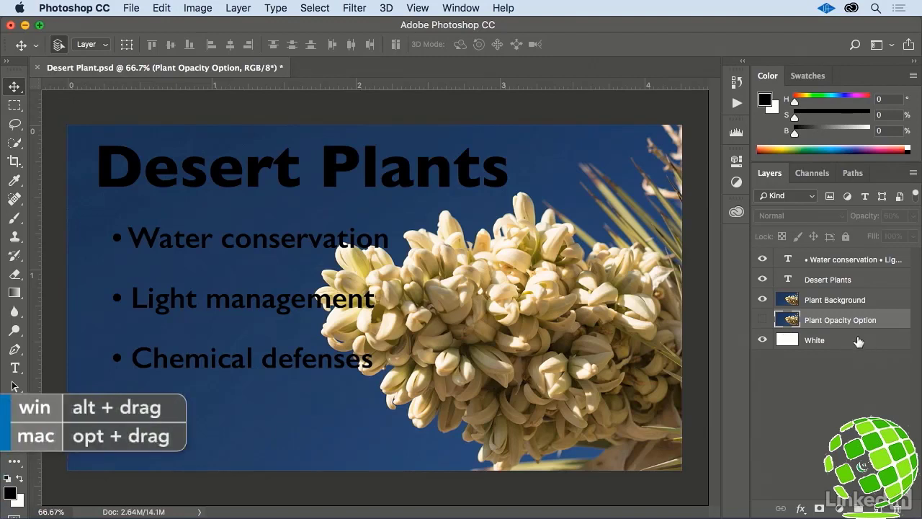
Duplicate the White layer as Gradient Option and place the copy directly above the Plant Background layer
{"action": "left_click_drag", "start_coordinate": [859, 341], "coordinate": [879, 509]}
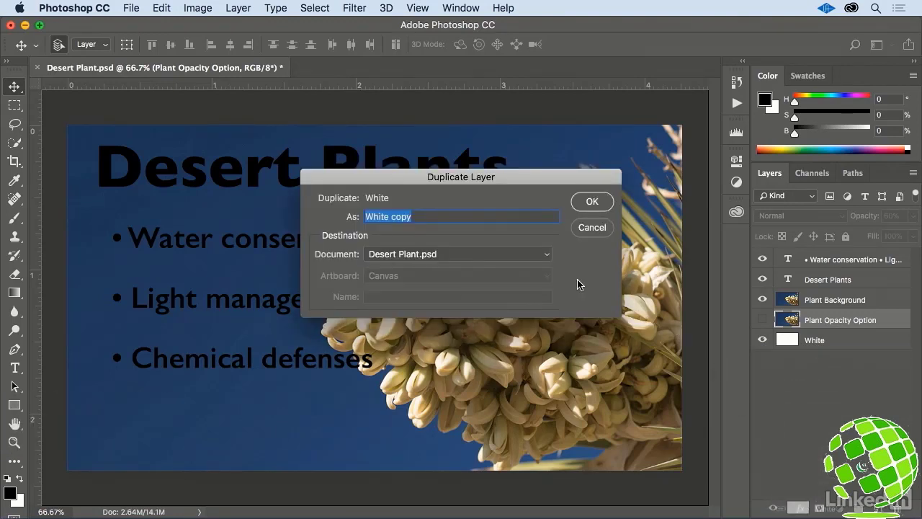
{"action": "type", "text": "Grad"}
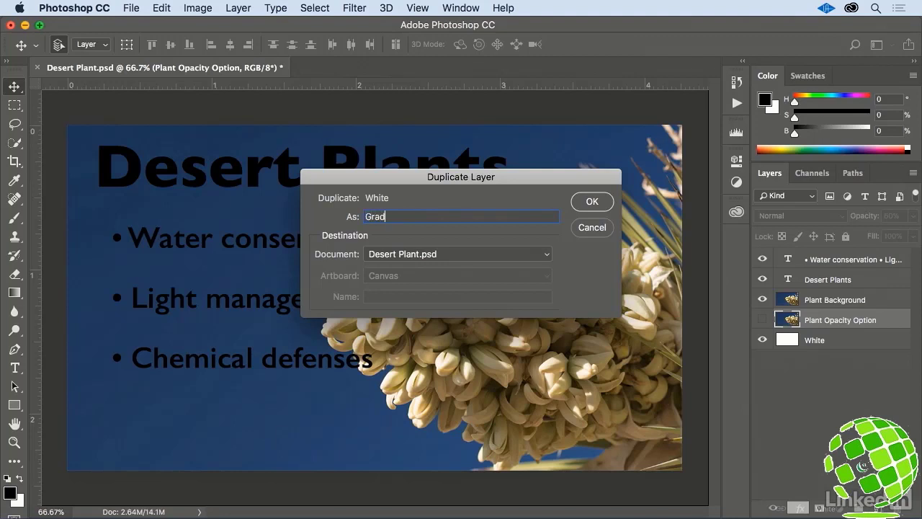
{"action": "type", "text": "ient Option"}
{"action": "left_click", "coordinate": [592, 203]}
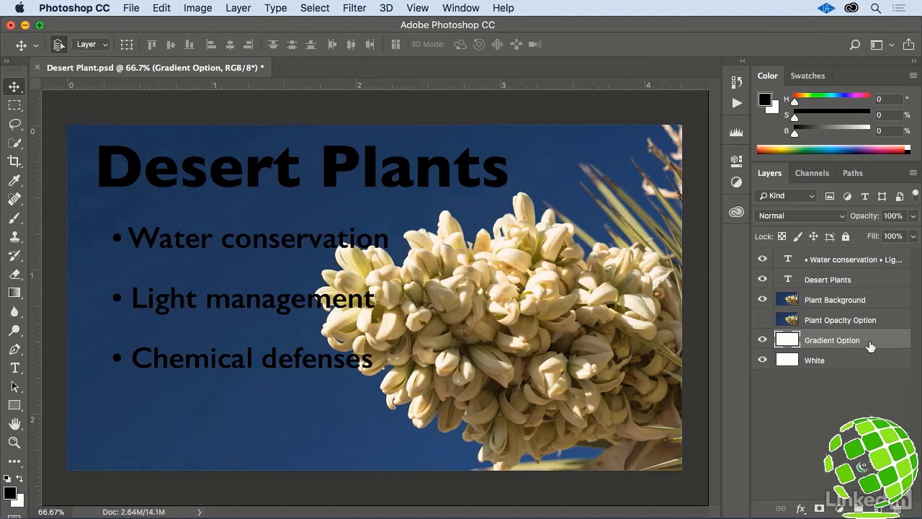
{"action": "left_click_drag", "start_coordinate": [868, 346], "coordinate": [863, 298]}
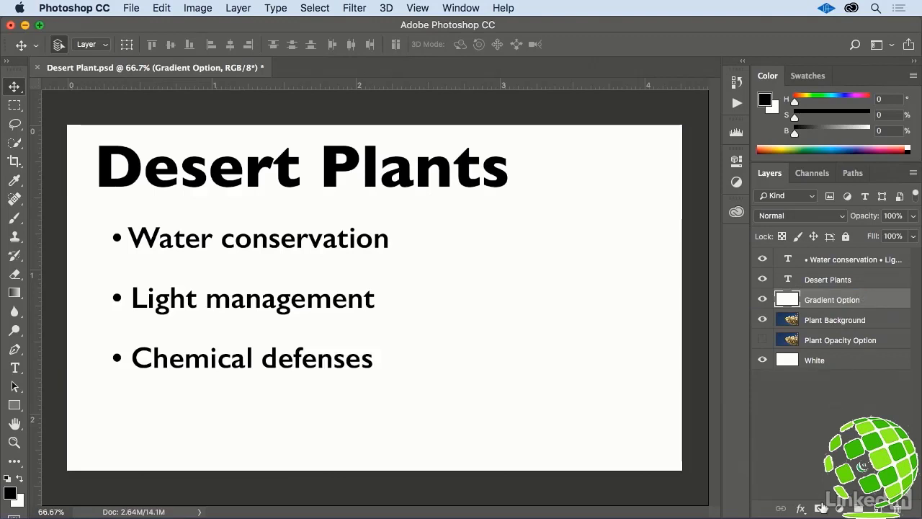
Add a layer mask to Gradient Option and draw a linear Foreground to Background gradient horizontally leftward from the image's right part to the bullet text
{"action": "left_click", "coordinate": [820, 509]}
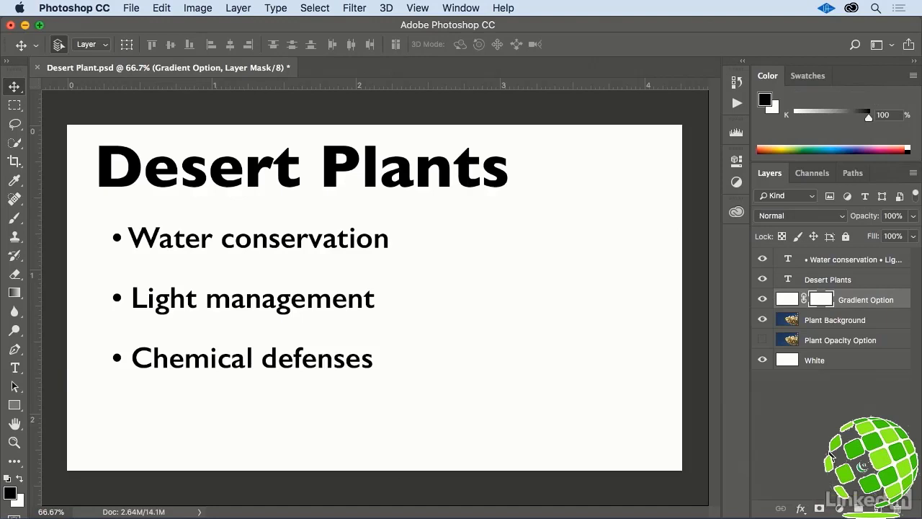
{"action": "left_click", "coordinate": [14, 292]}
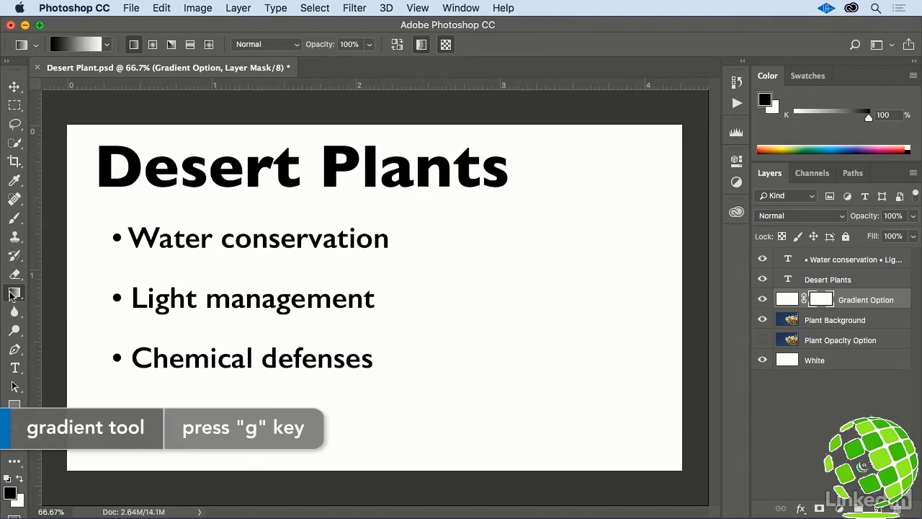
{"action": "left_click", "coordinate": [107, 46]}
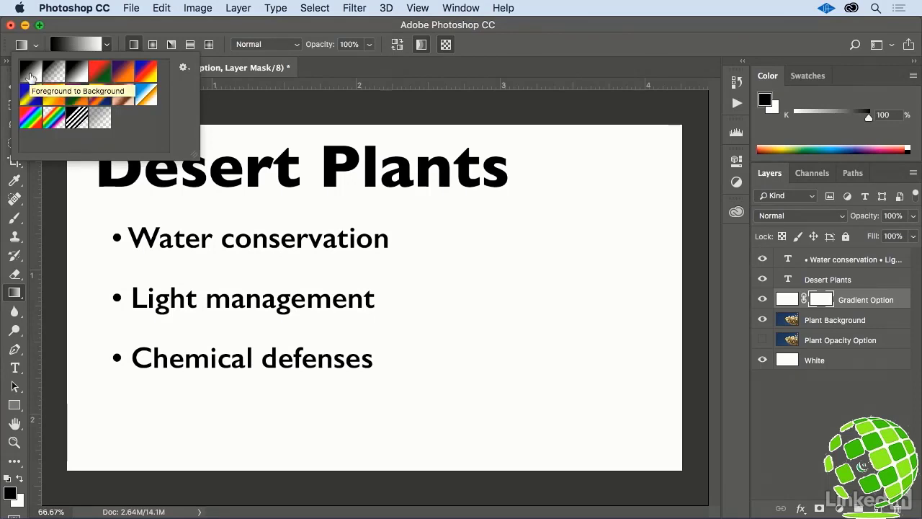
{"action": "left_click", "coordinate": [30, 77]}
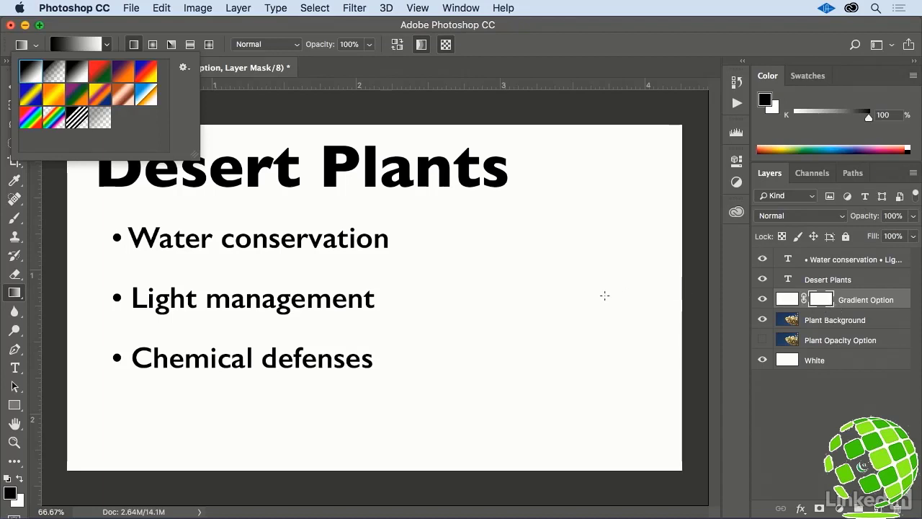
{"action": "left_click", "coordinate": [604, 296]}
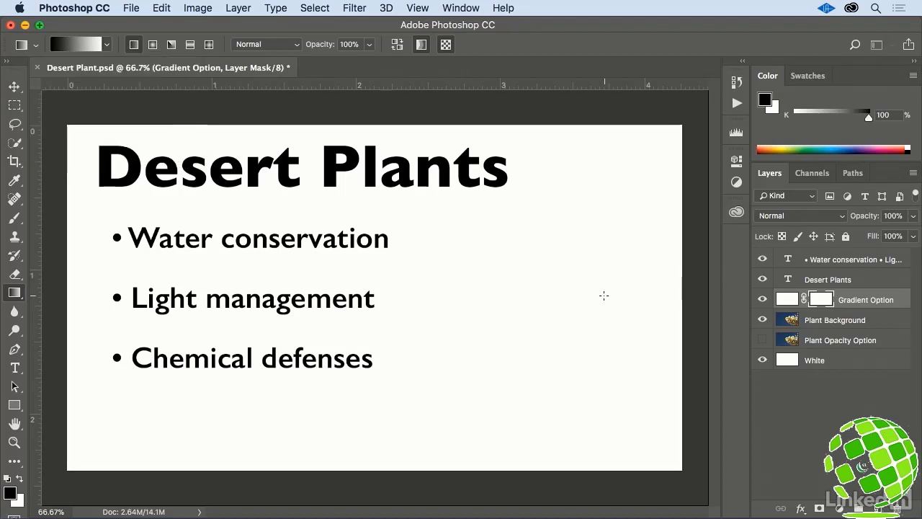
{"action": "left_click_drag", "start_coordinate": [604, 294], "coordinate": [333, 290]}
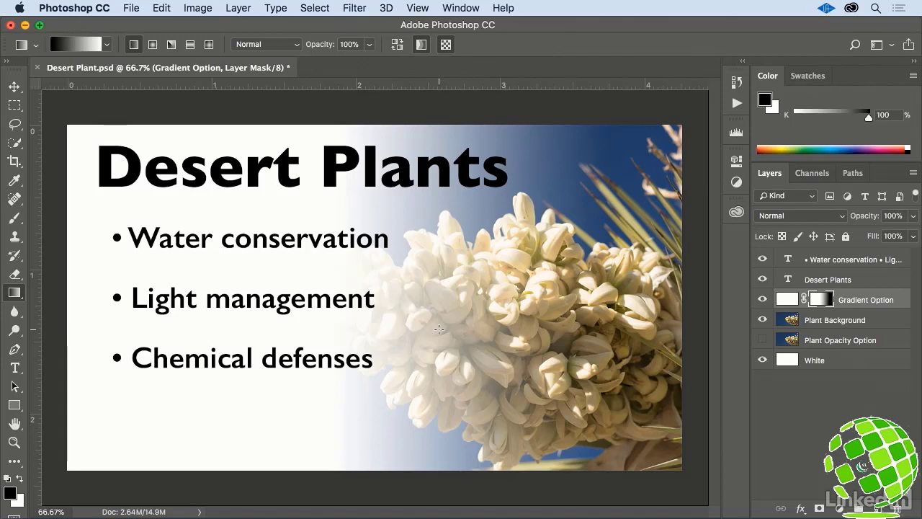
Try a diagonal mask gradient from the lower part of the flowers up toward the Water conservation line
{"action": "left_click_drag", "start_coordinate": [543, 379], "coordinate": [337, 248]}
{"action": "left_click_drag", "start_coordinate": [337, 249], "coordinate": [337, 249]}
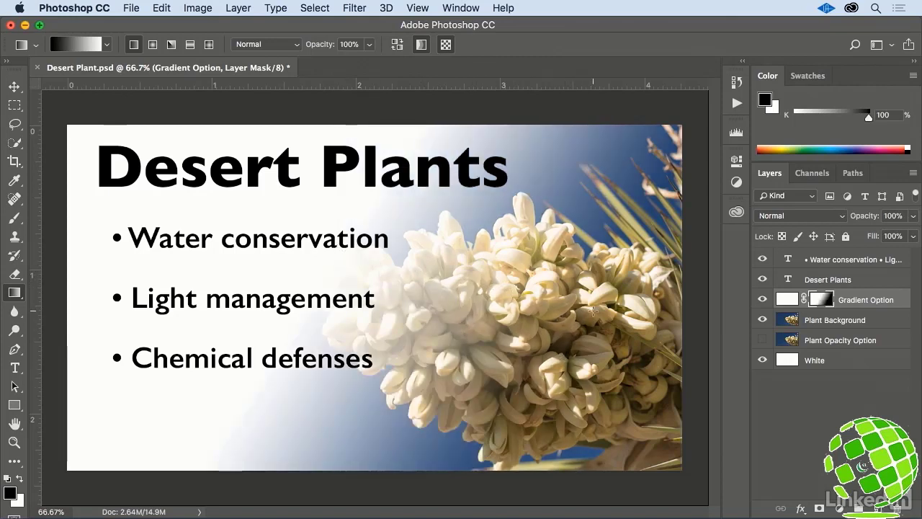
Redraw the mask gradient nearly horizontally from the flowers leftward to the bullet text and set the Gradient Option layer's opacity to 60%
{"action": "left_click_drag", "start_coordinate": [593, 310], "coordinate": [339, 277]}
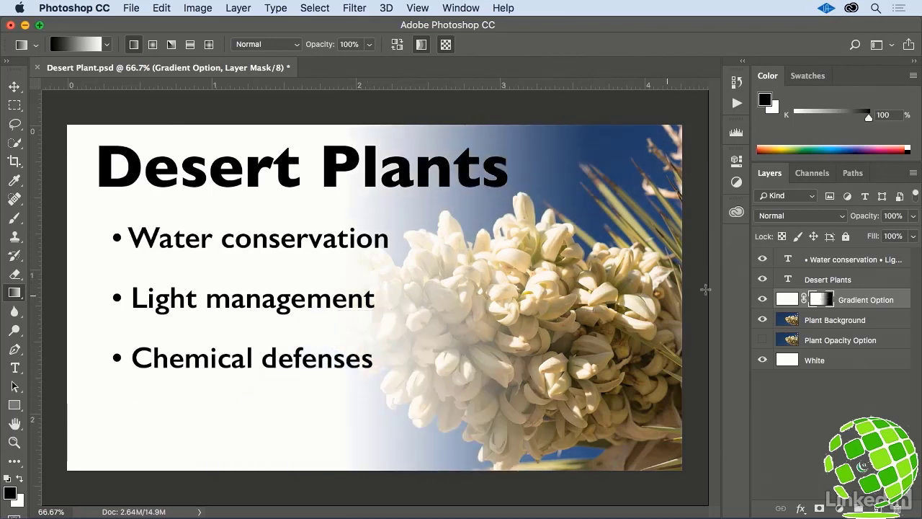
{"action": "left_click", "coordinate": [913, 236]}
{"action": "left_click_drag", "start_coordinate": [913, 237], "coordinate": [885, 239]}
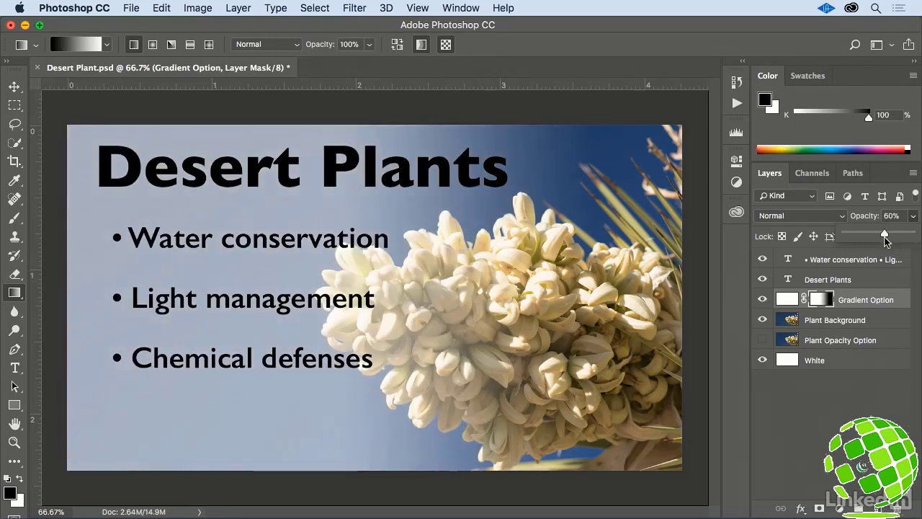